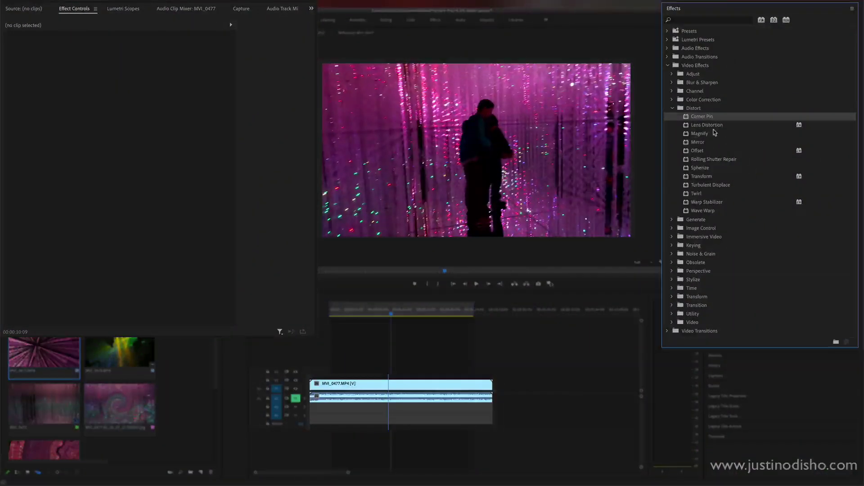
Select Lens Distortion in the Distort video effects group
left_click(714, 128)
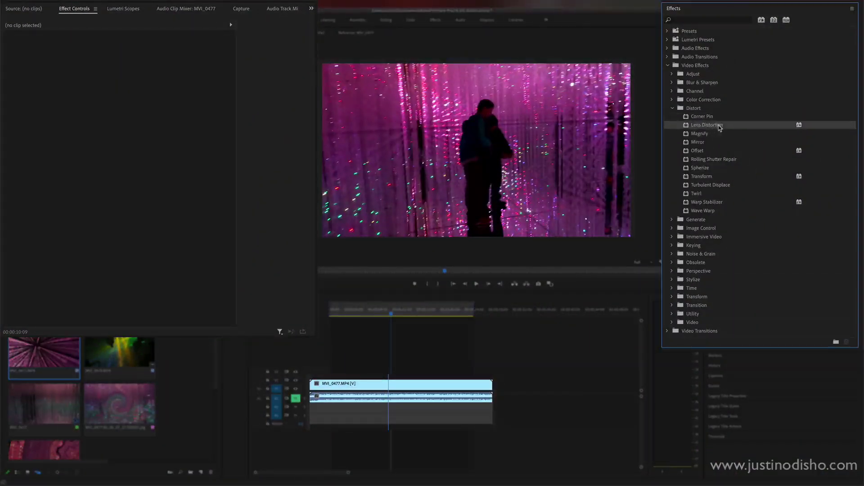
Apply Lens Distortion to clip MVI_0477.MP4 and bring up its settings in Effect Controls
left_click_drag(698, 125, 401, 388)
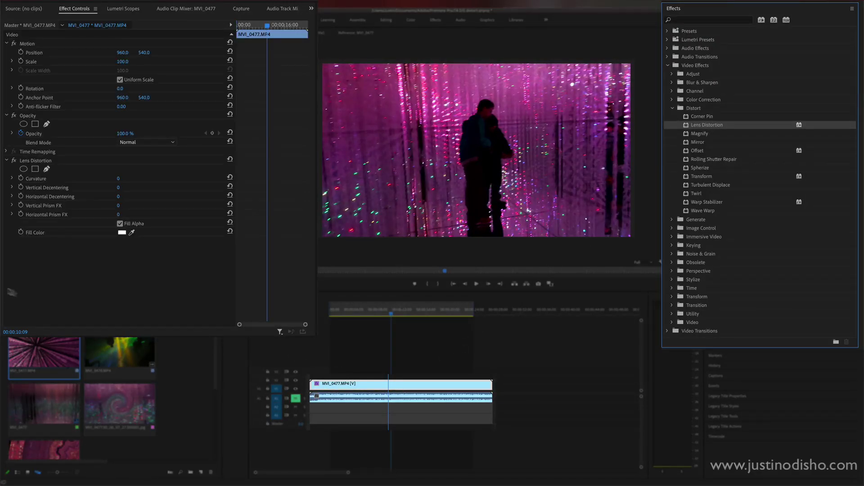
left_click(33, 162)
left_click(41, 179)
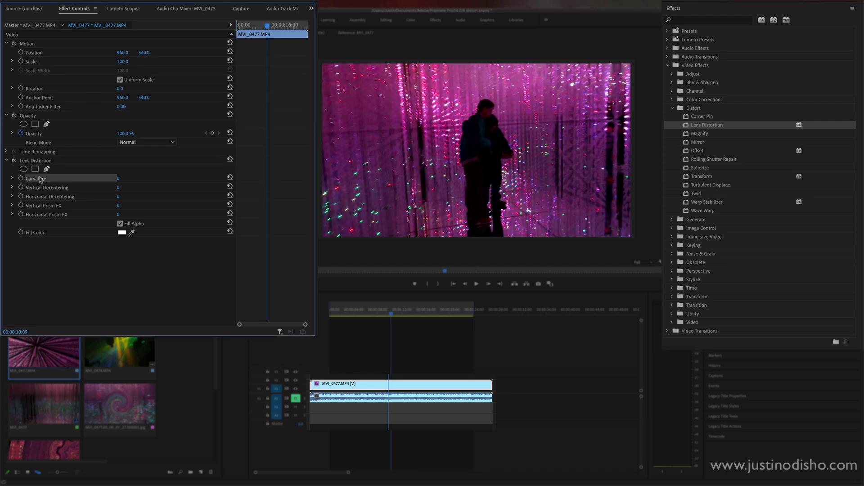
left_click(41, 188)
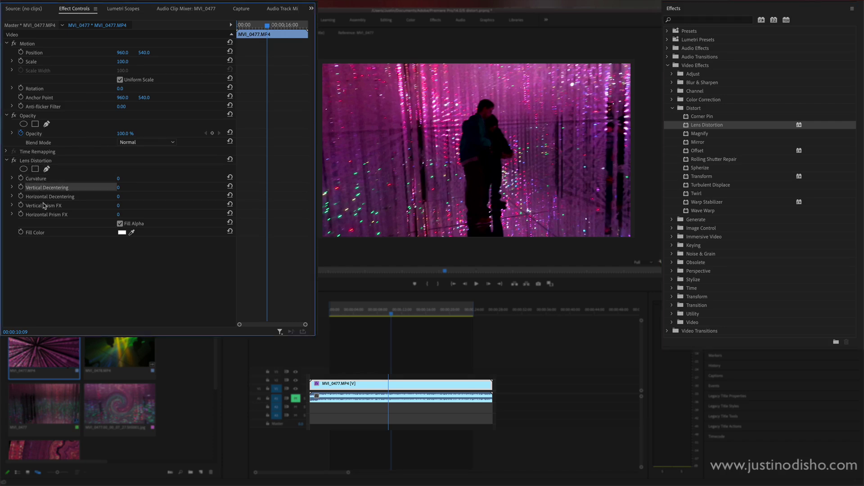
left_click(40, 180)
left_click(39, 162)
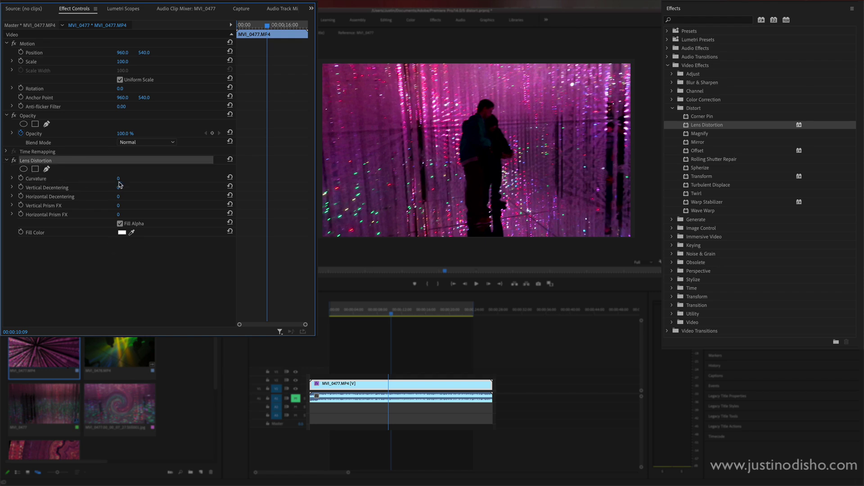
Set Lens Distortion Curvature to -33 and Vertical Decentering to -3
mouse_move(119, 182)
left_mouse_down()
mouse_move(130, 181)
mouse_move(103, 188)
mouse_move(111, 187)
left_mouse_up()
mouse_move(129, 178)
left_mouse_down()
mouse_move(86, 178)
mouse_move(131, 188)
left_mouse_up()
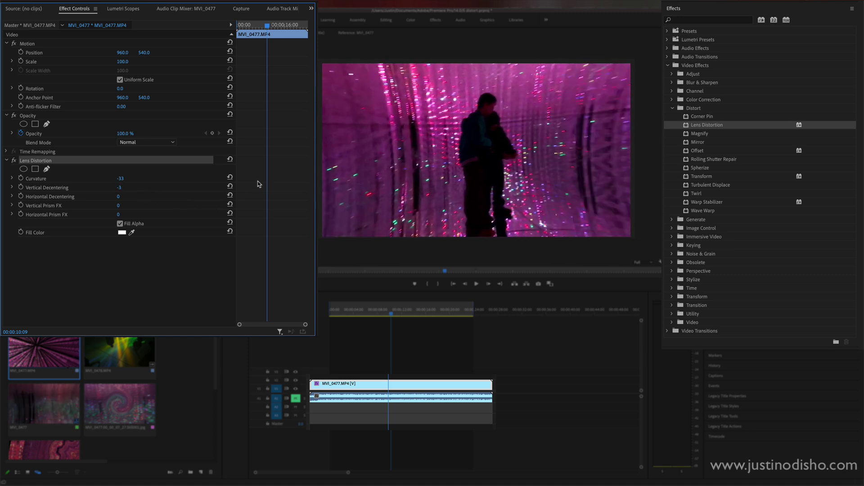
left_click_drag(261, 26, 264, 26)
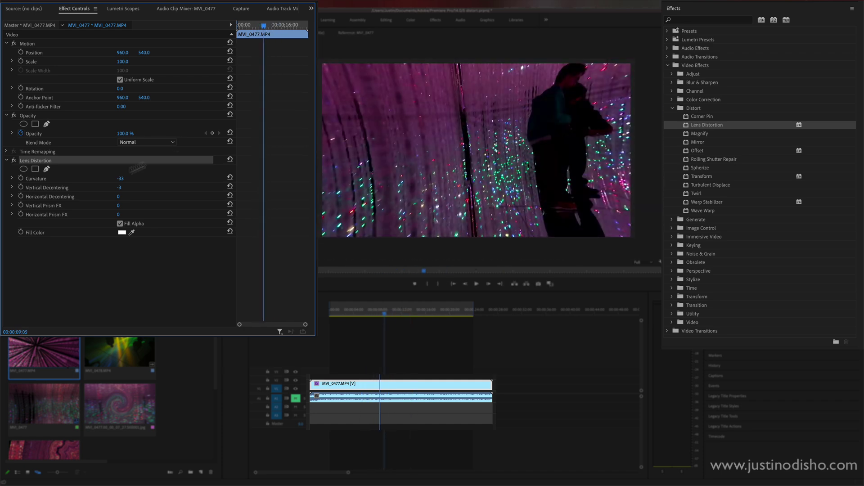
Add a first Vertical Decentering keyframe and move it earlier in the clip
left_click(21, 188)
left_click(264, 187)
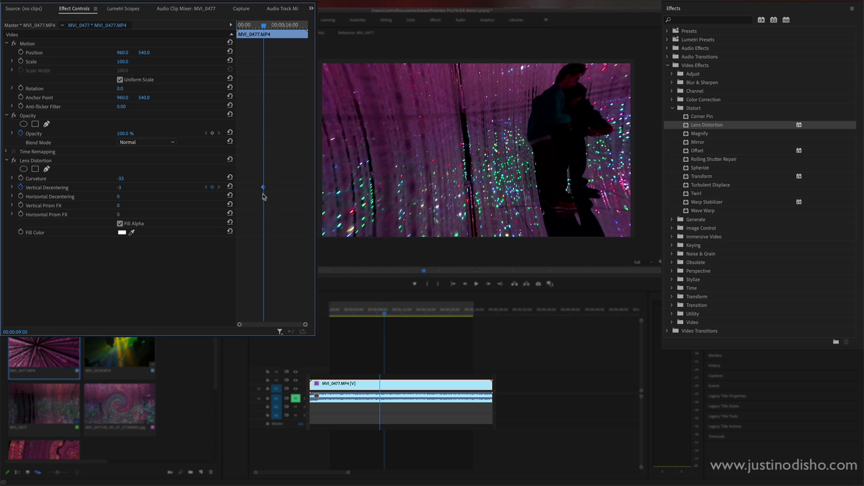
left_click_drag(252, 190, 247, 191)
Add Vertical Decentering keyframes at 17 and 7, then retime the last keyframe later
left_click_drag(119, 190, 149, 179)
left_click_drag(272, 29, 282, 26)
left_click_drag(119, 187, 103, 187)
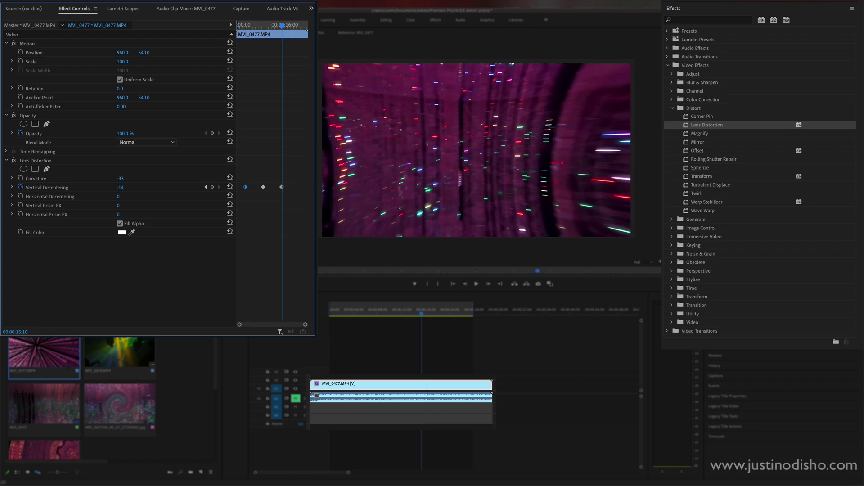
mouse_move(267, 25)
left_mouse_down()
mouse_move(252, 25)
mouse_move(277, 26)
mouse_move(259, 25)
left_mouse_up()
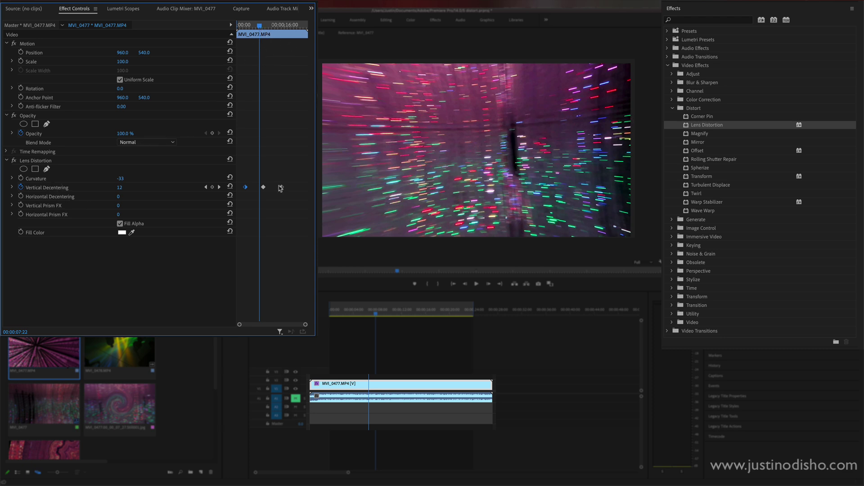
left_click(207, 188)
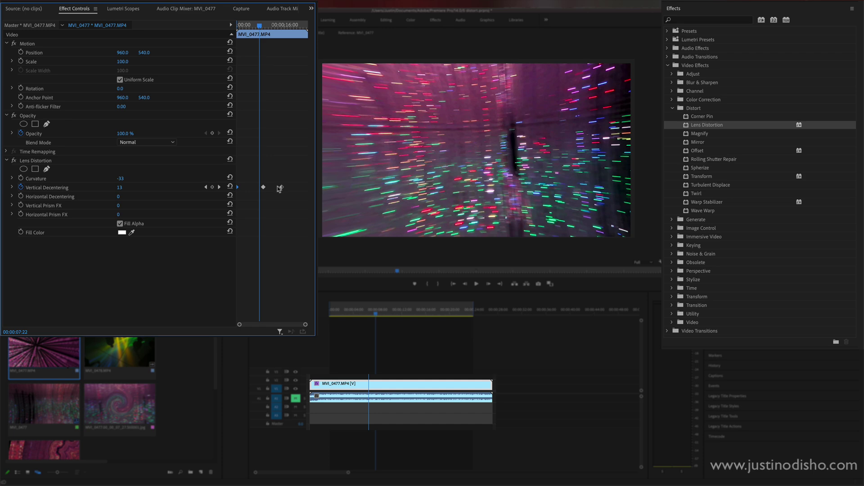
left_click_drag(279, 187, 273, 186)
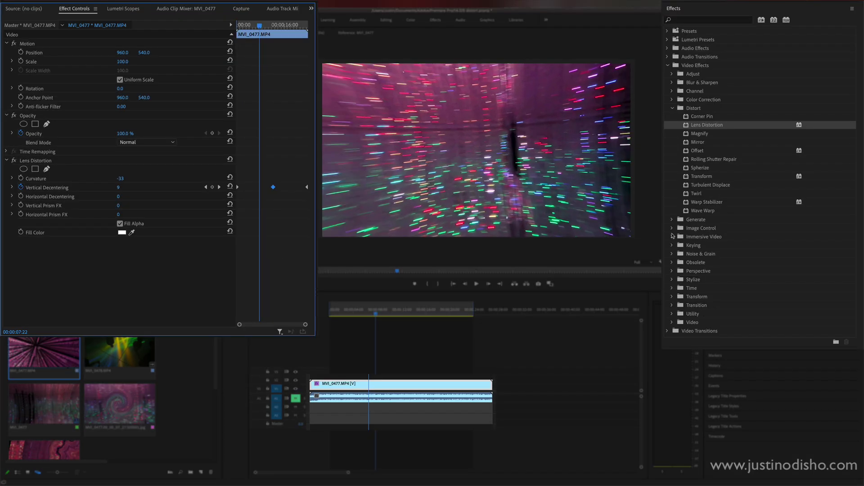
Apply Twirl to MVI_0477.MP4 and raise its Angle to 1x136.0°
left_click(701, 193)
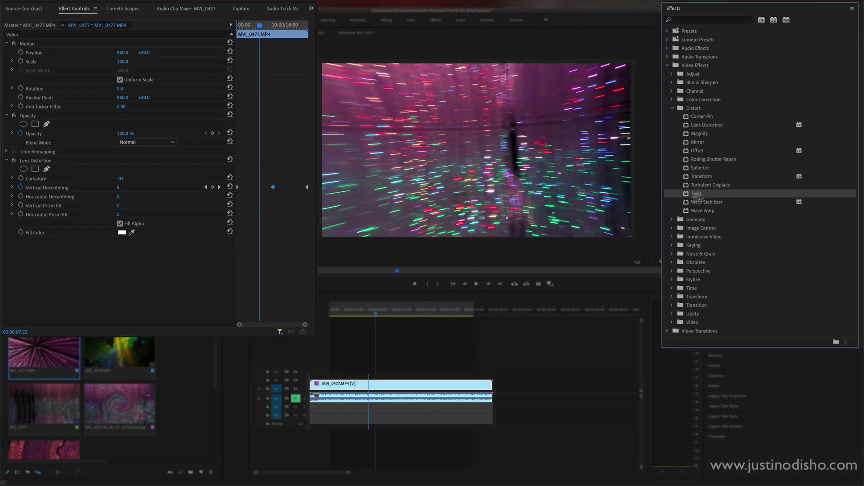
left_click_drag(700, 196, 367, 384)
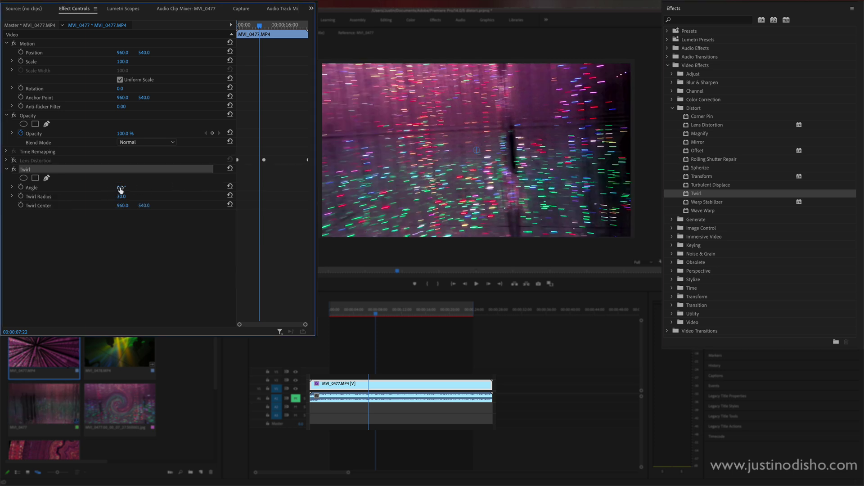
left_click_drag(120, 190, 344, 191)
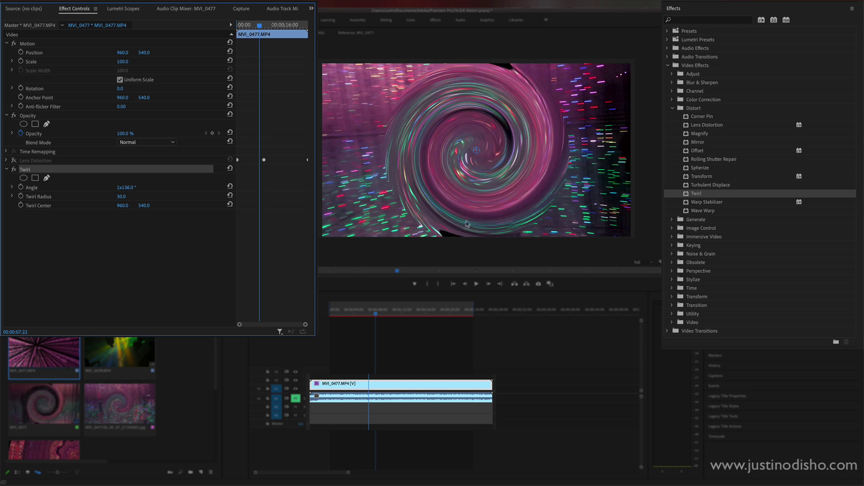
key("space")
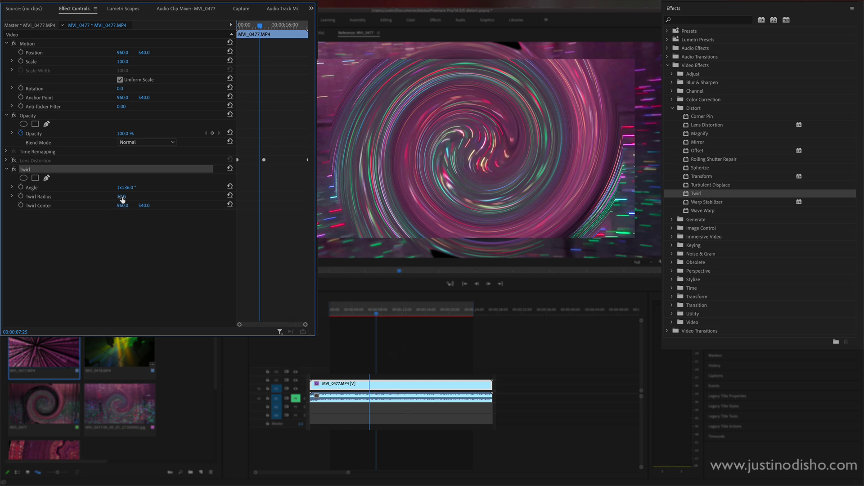
Shrink Twirl Radius to 24.0, undo the Twirl Center shift, and preview at 00:00:08:14
left_click_drag(121, 196, 94, 206)
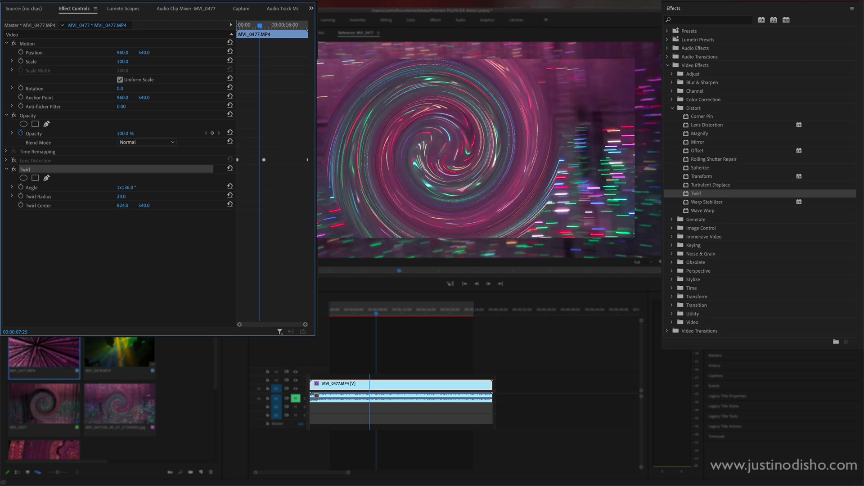
key("ctrl+z")
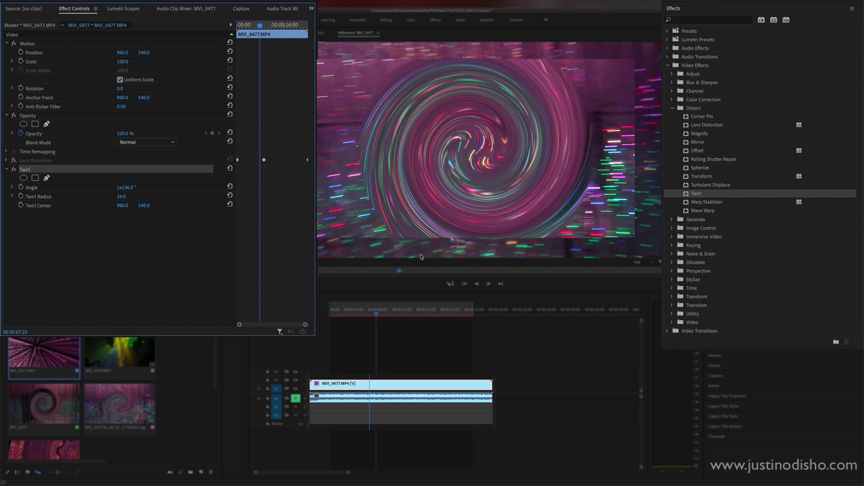
left_click_drag(378, 314, 379, 314)
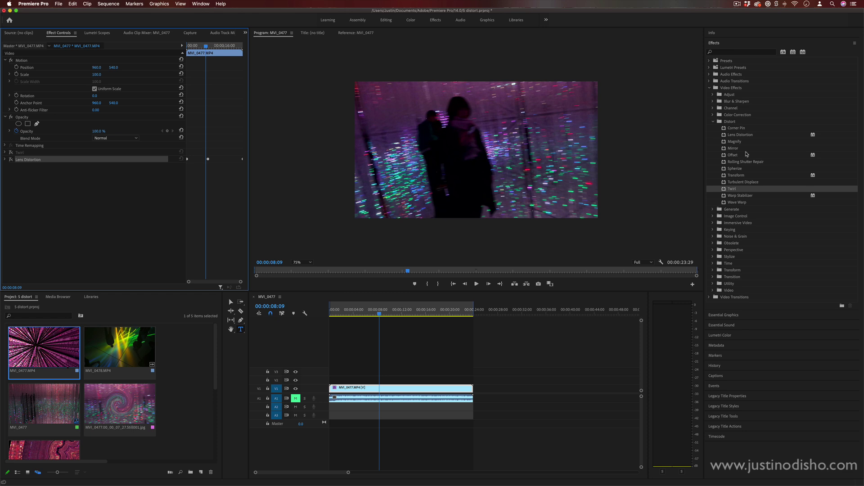
Apply Mirror to the clip with a 90° Reflection Angle and preview another frame
left_click(734, 148)
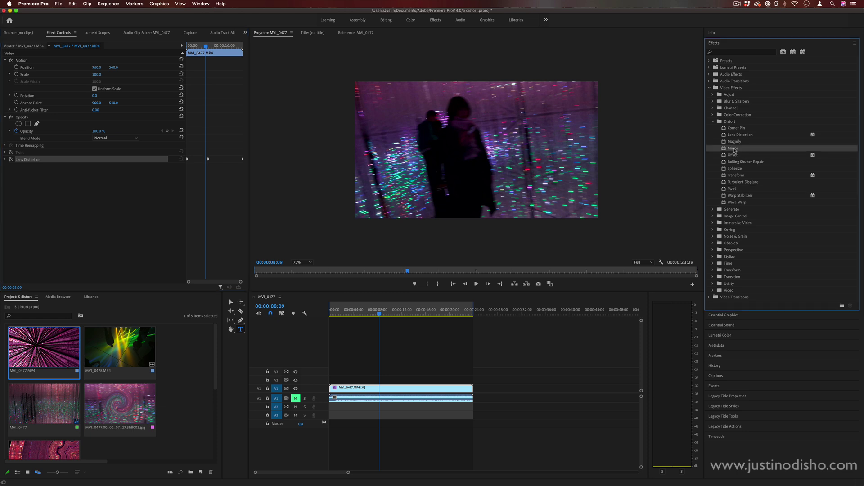
left_click_drag(734, 150, 402, 388)
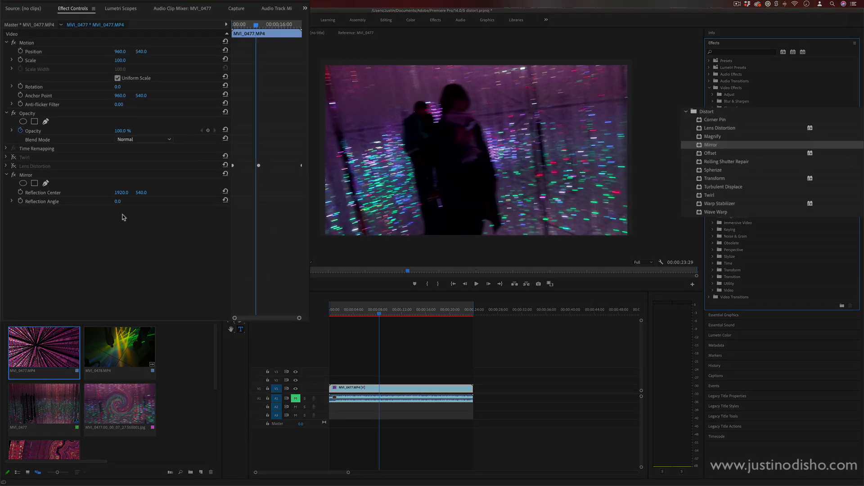
left_click_drag(117, 204, 156, 204)
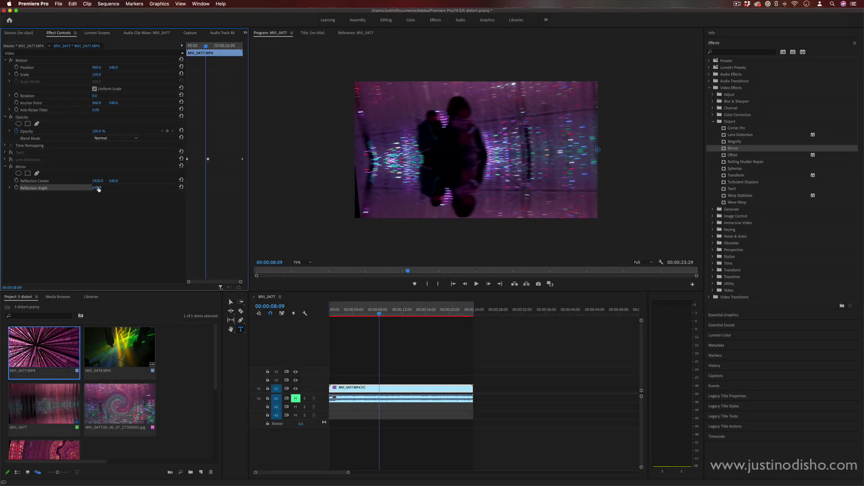
key("Return")
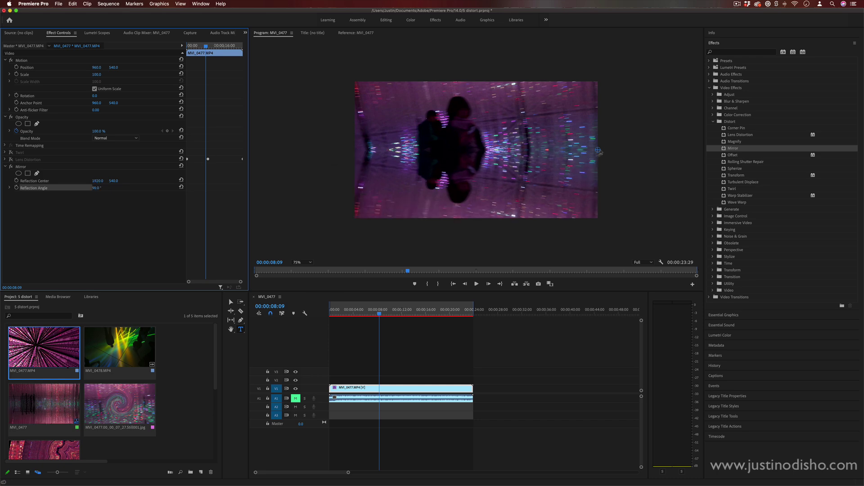
left_click_drag(379, 314, 376, 314)
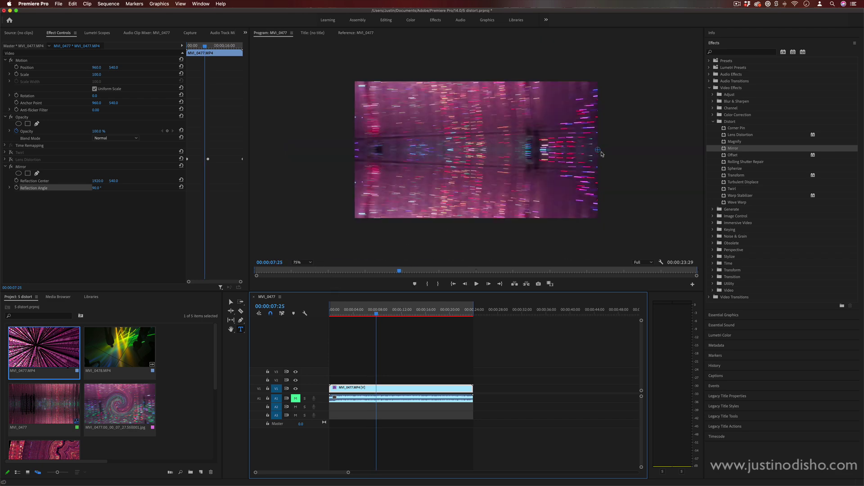
Move the Mirror Reflection Center to 1848, 656 in the Program monitor and Effect Controls
left_click(279, 35)
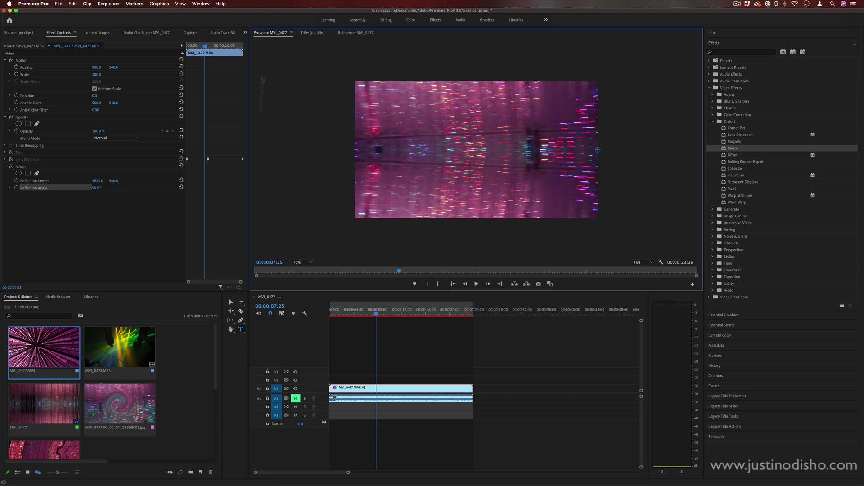
left_click(231, 302)
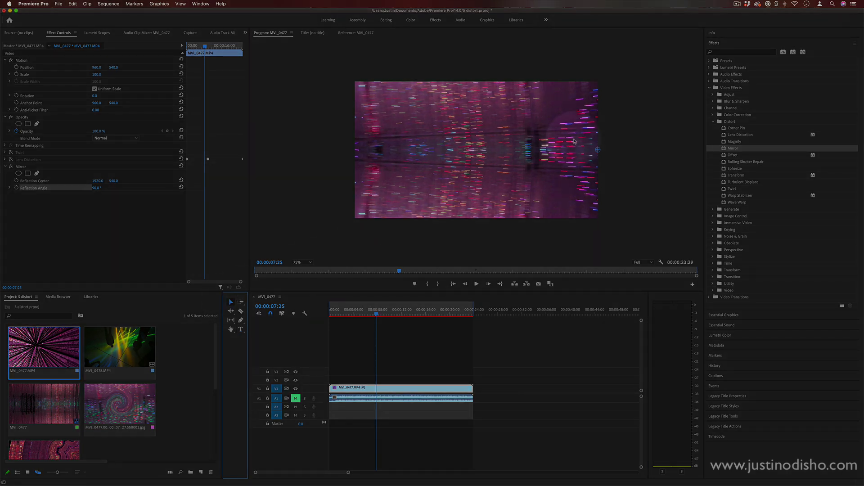
left_click_drag(599, 151, 526, 177)
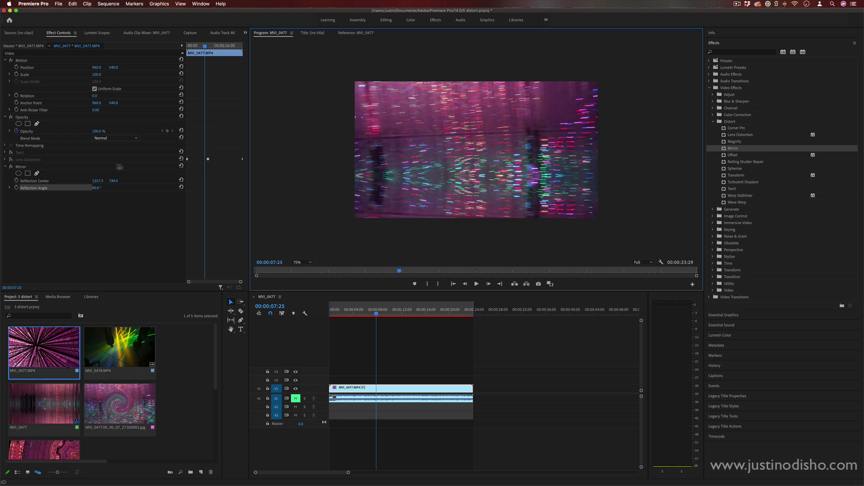
left_click(39, 182)
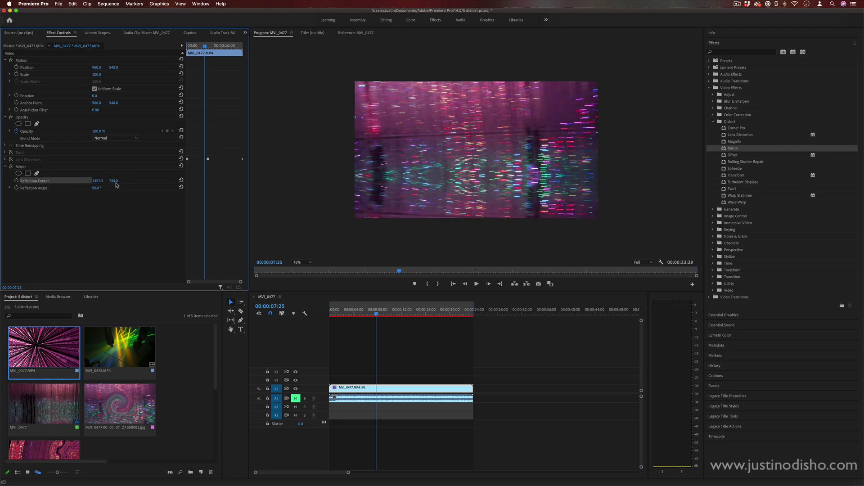
left_click_drag(112, 182, 124, 182)
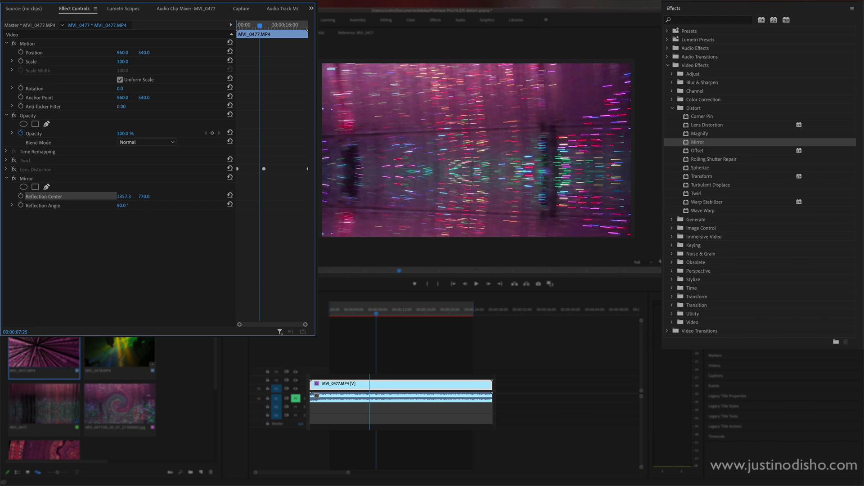
left_click_drag(540, 177, 619, 169)
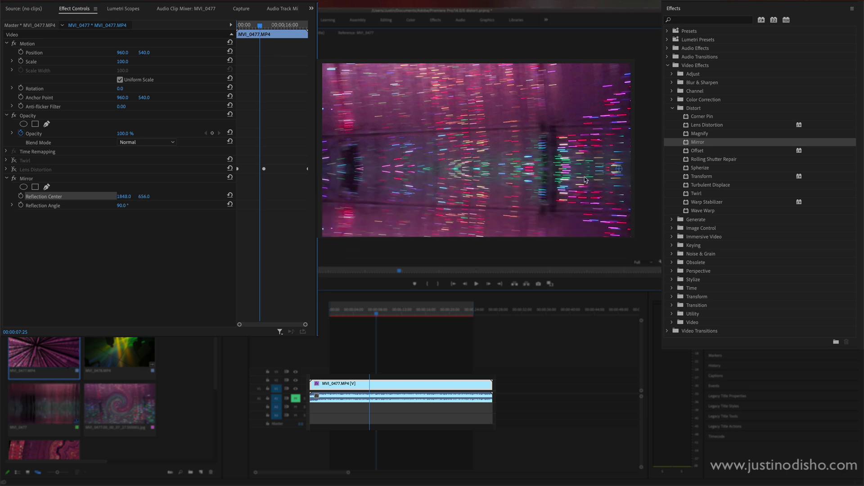
Add a second Mirror at 45° Reflection Angle with its centre at 2202.7, -109.3
left_click_drag(705, 145, 179, 243)
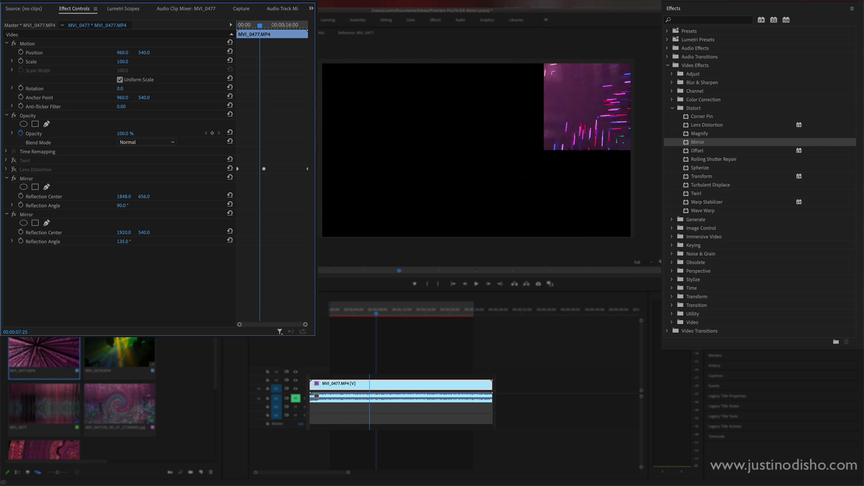
left_click_drag(123, 241, 82, 241)
left_click(26, 214)
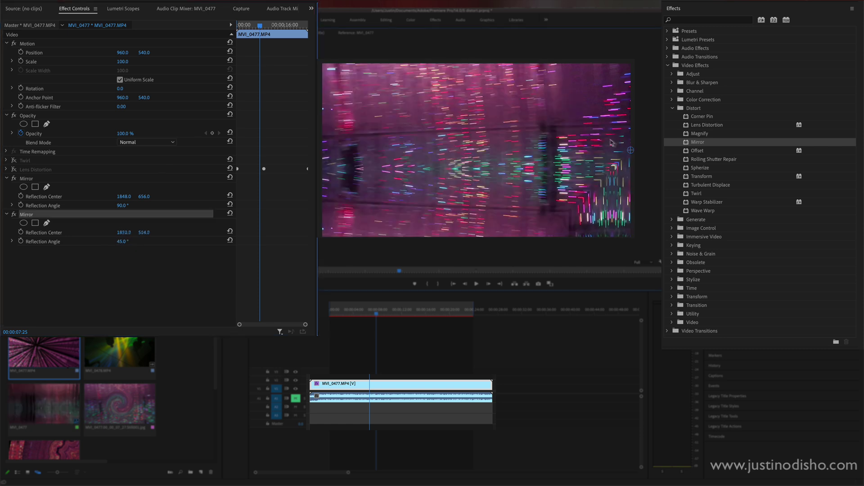
left_click_drag(631, 150, 676, 45)
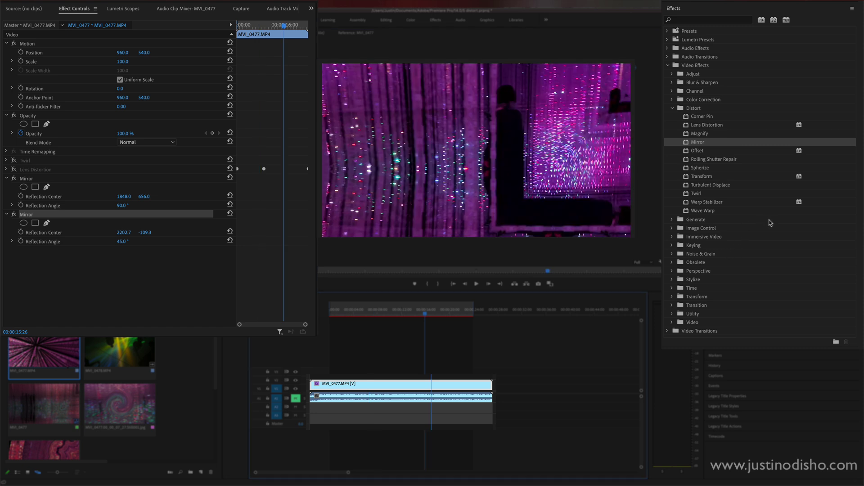
Apply Offset to the clip and set Shift Center To 1927, 2175
left_click(706, 150)
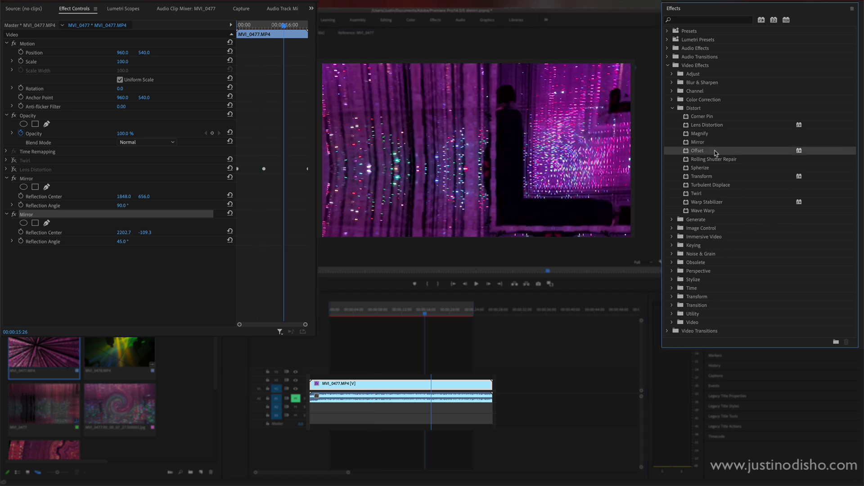
left_click_drag(730, 152, 411, 385)
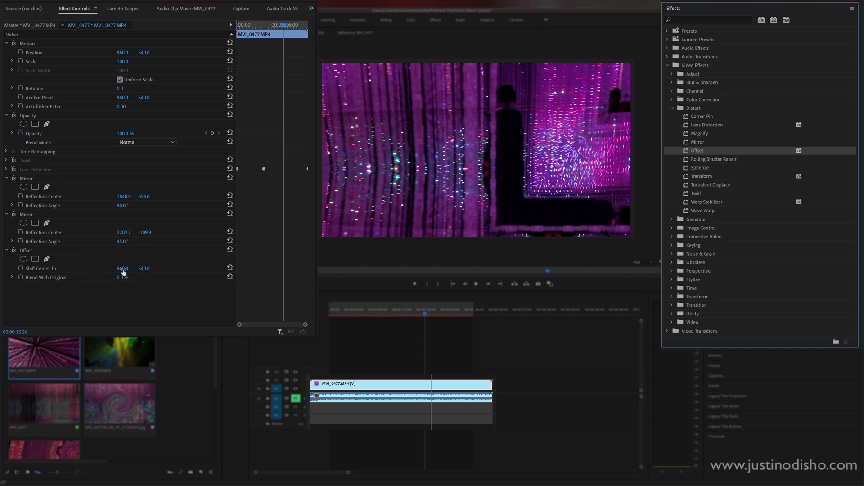
left_click_drag(122, 271, 659, 271)
left_click_drag(143, 269, 860, 269)
left_click_drag(436, 311, 443, 314)
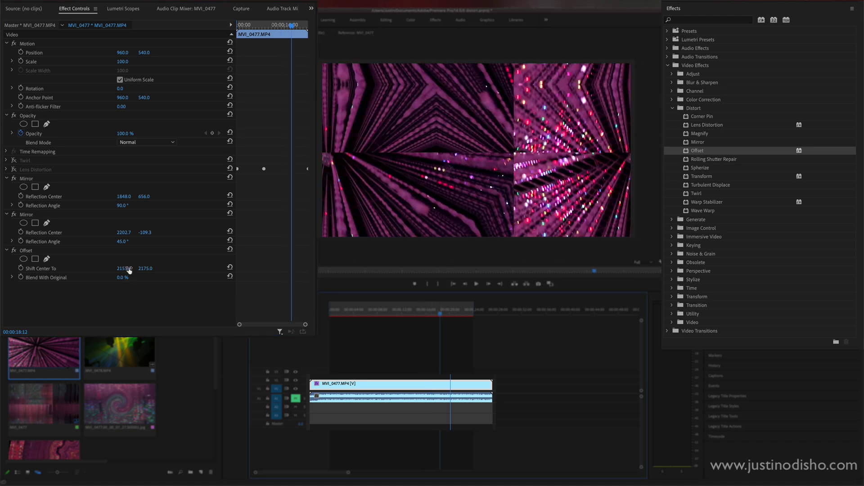
left_click_drag(123, 268, 37, 268)
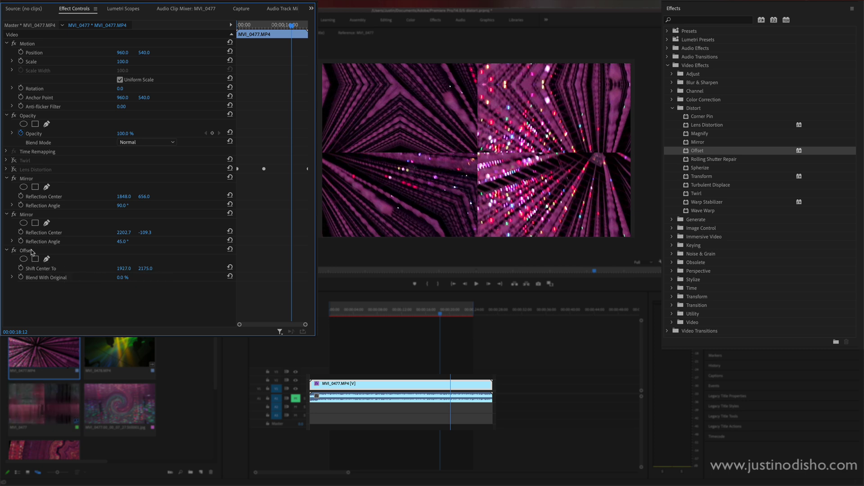
Reset Shift Center To and keyframe it at its default at the clip start
left_click(230, 268)
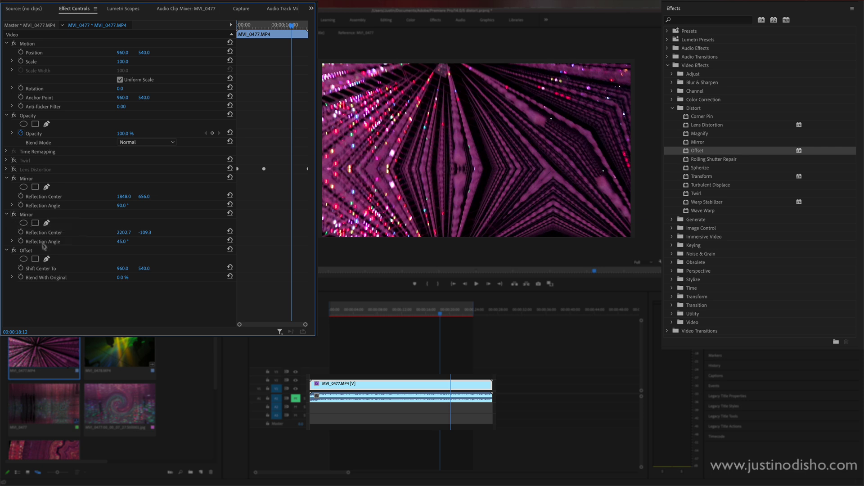
left_click(21, 268)
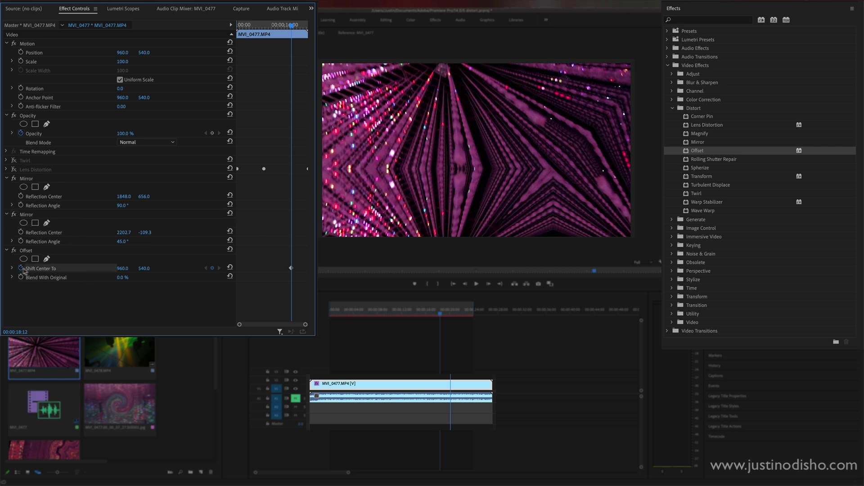
left_click_drag(293, 270, 238, 271)
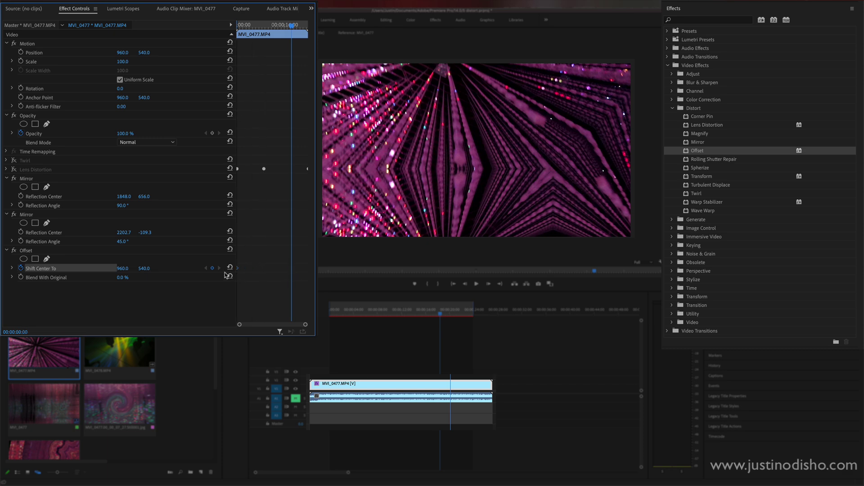
Add an end keyframe with X shift 32767, move it later, and play back from about 6 seconds
mouse_move(122, 268)
left_mouse_down()
mouse_move(153, 269)
mouse_move(99, 266)
mouse_move(139, 269)
mouse_move(131, 270)
left_mouse_up()
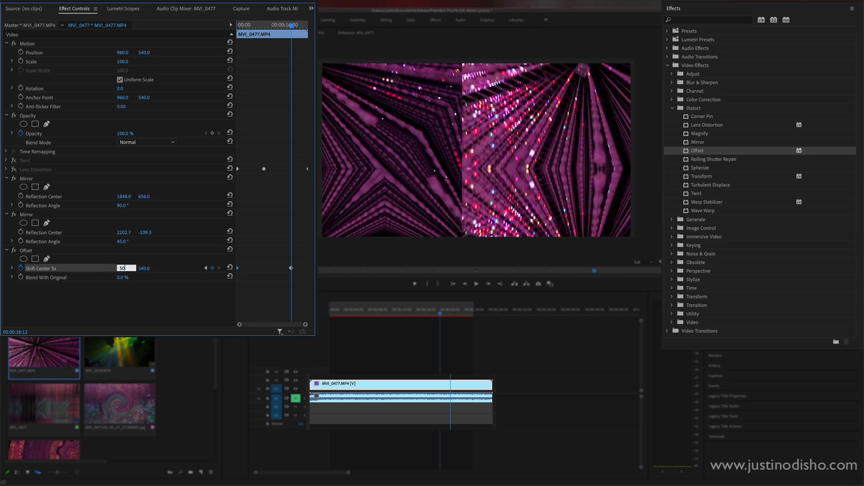
key("Return")
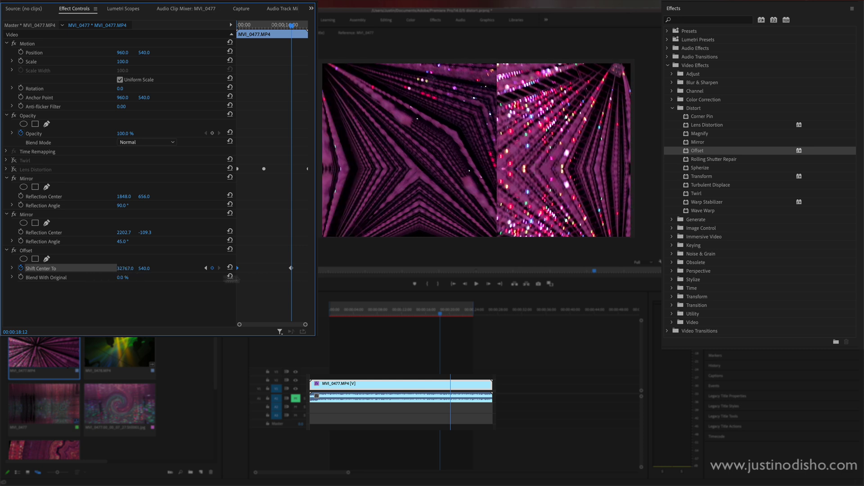
left_click_drag(291, 268, 324, 269)
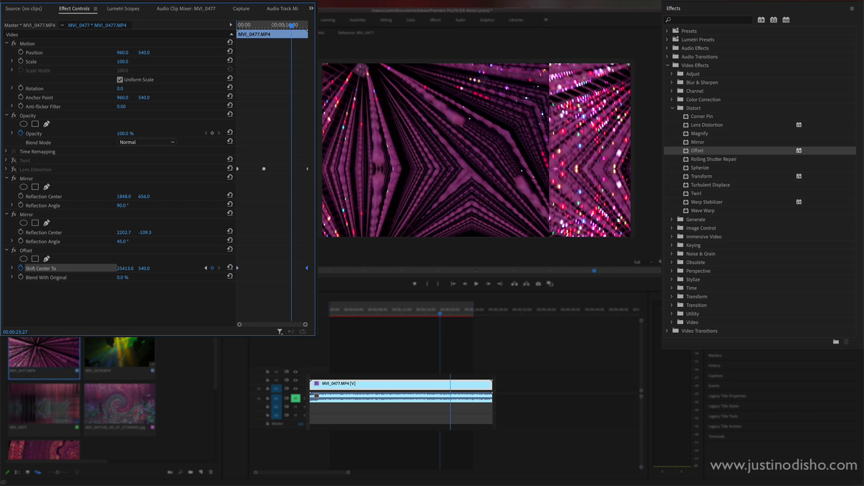
left_click_drag(290, 27, 256, 27)
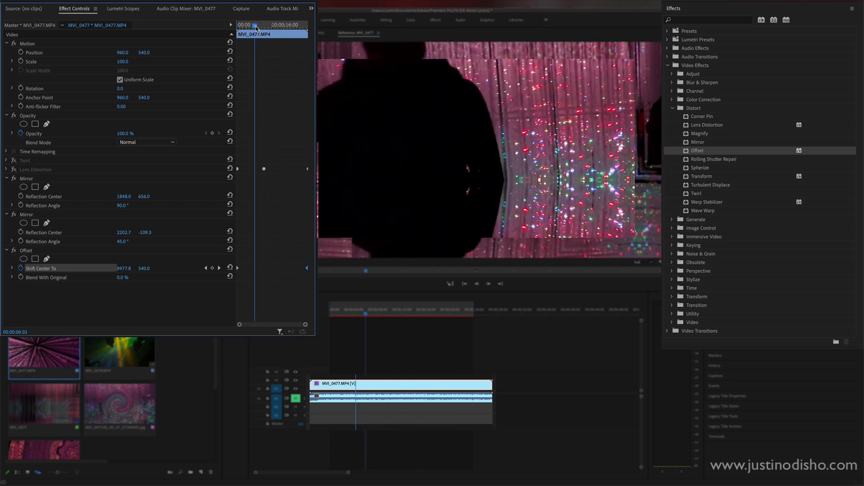
key("space")
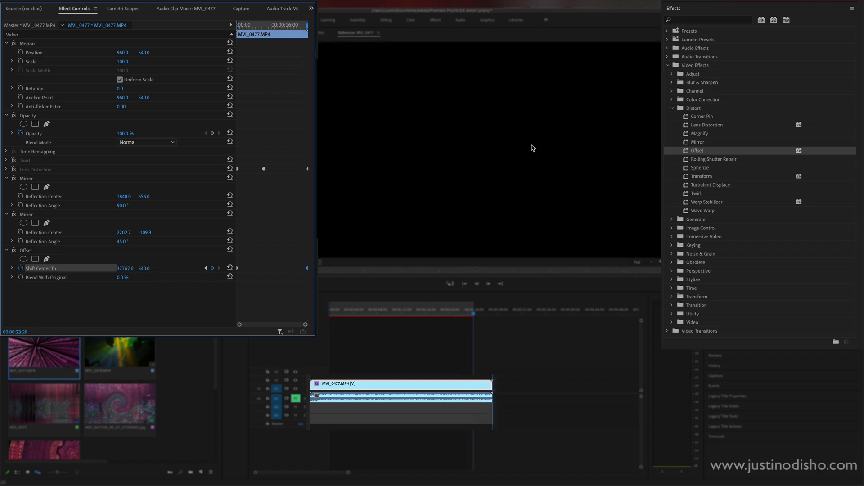
Scrub the playhead back and forward to check the sideways Offset animation on MVI_0477.MP4
left_click_drag(409, 313, 387, 312)
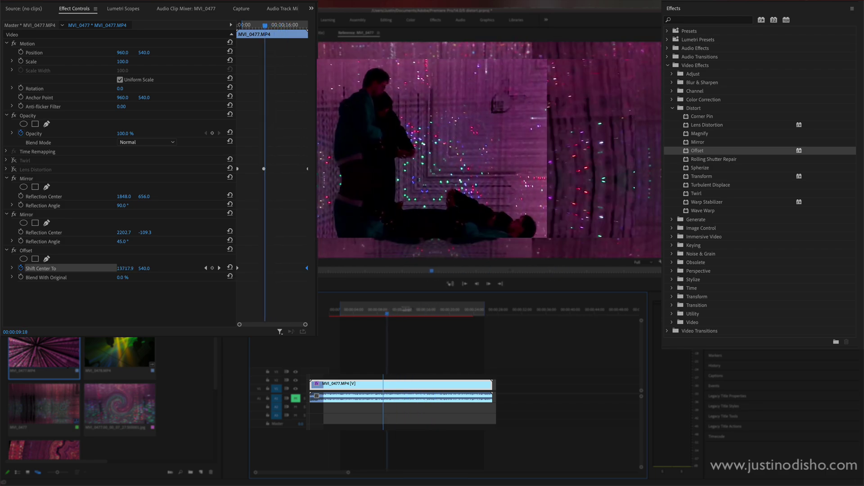
left_click(428, 311)
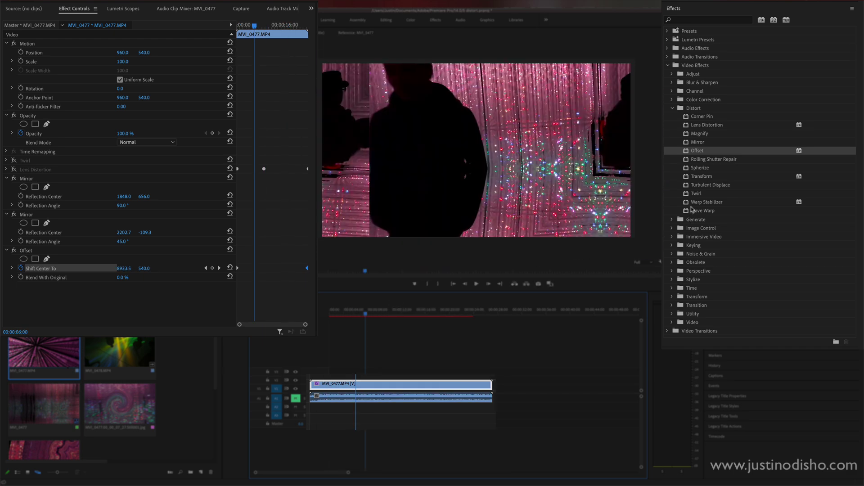
Apply the Wave Warp distort effect to MVI_0477.MP4 and play it to preview the waves
left_click(711, 212)
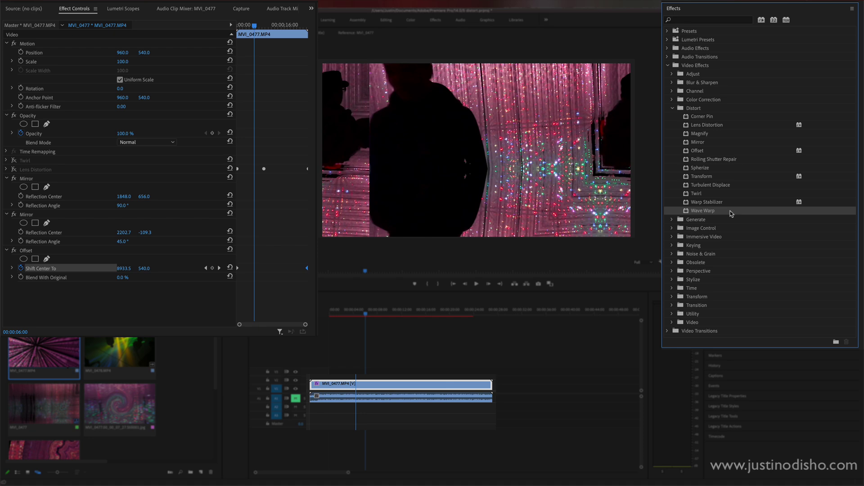
left_click_drag(732, 213, 423, 388)
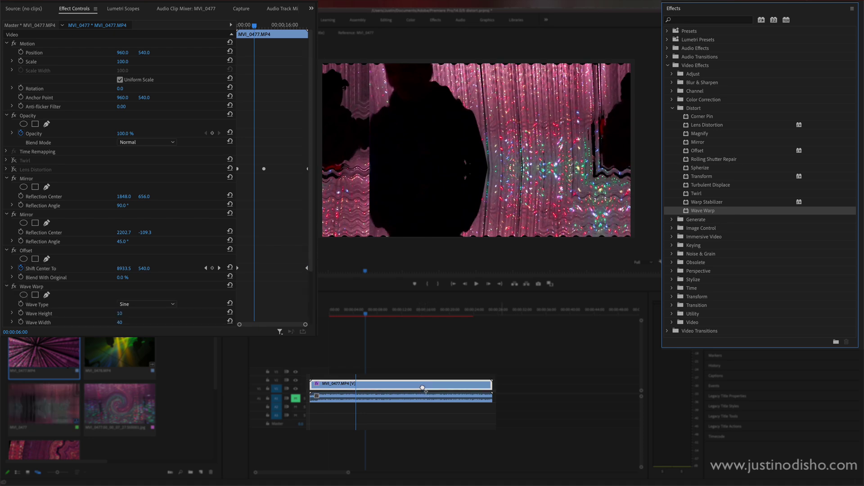
key("space")
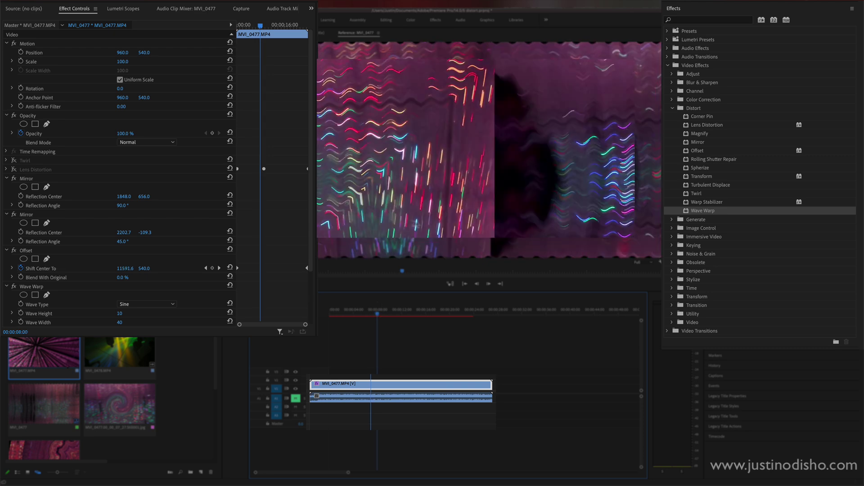
Set Wave Warp's Wave Height to 138, Width to 348 and Pinning to All Edges, then check a later frame
scroll(214, 294, "down", 3)
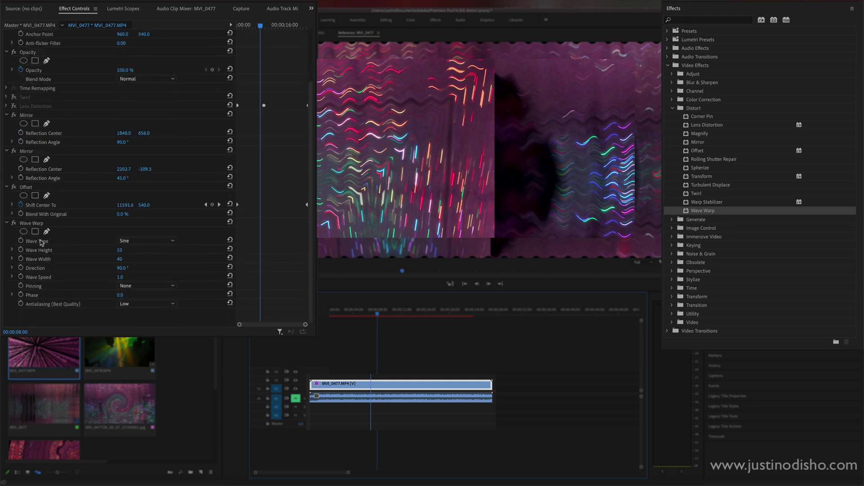
mouse_move(120, 251)
left_mouse_down()
mouse_move(135, 259)
mouse_move(234, 259)
mouse_move(129, 260)
left_mouse_up()
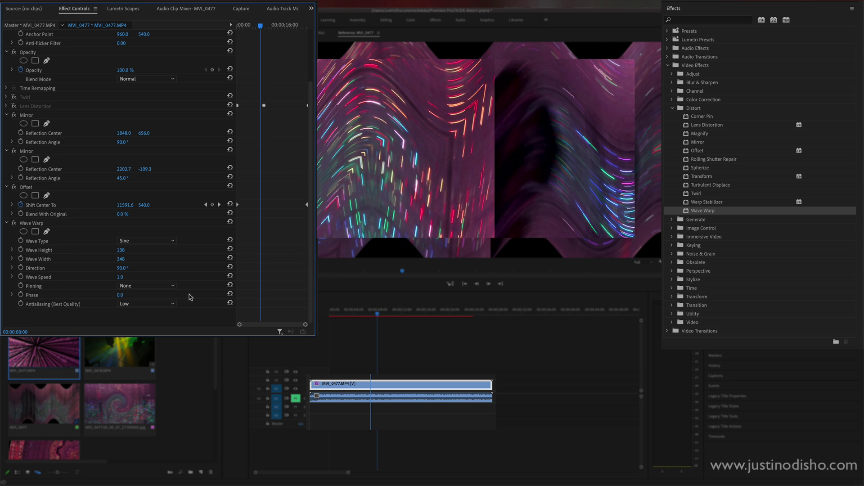
left_click(138, 287)
left_click(158, 307)
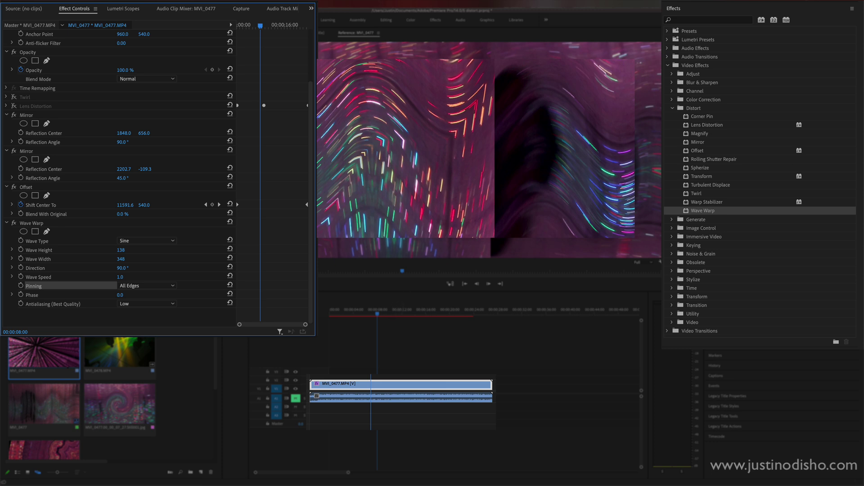
left_click_drag(386, 313, 401, 315)
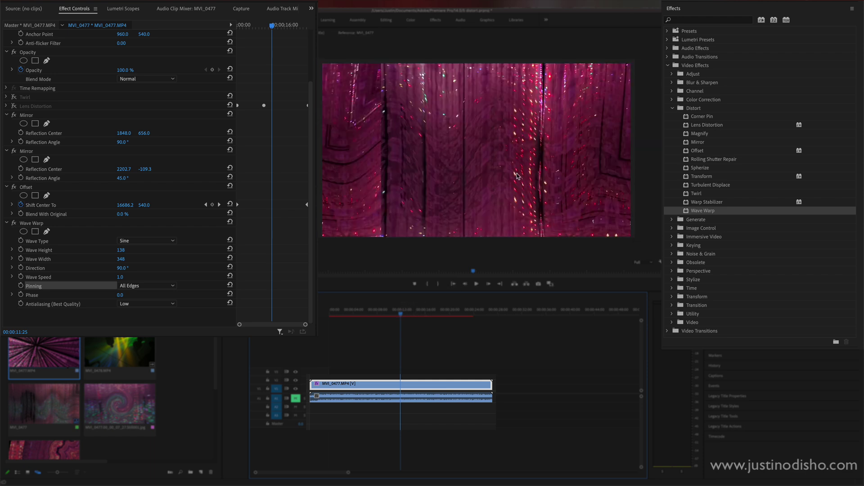
Add a 'DISTORT' text title at the centre of the frame
key("t")
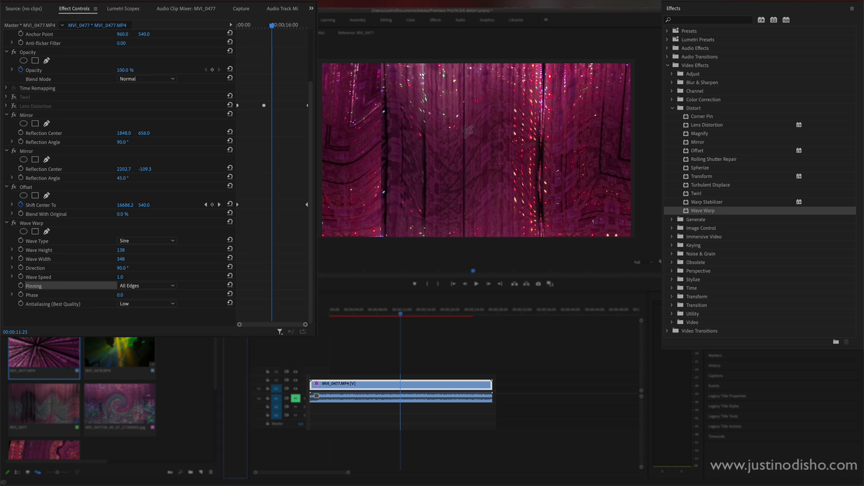
left_click(423, 153)
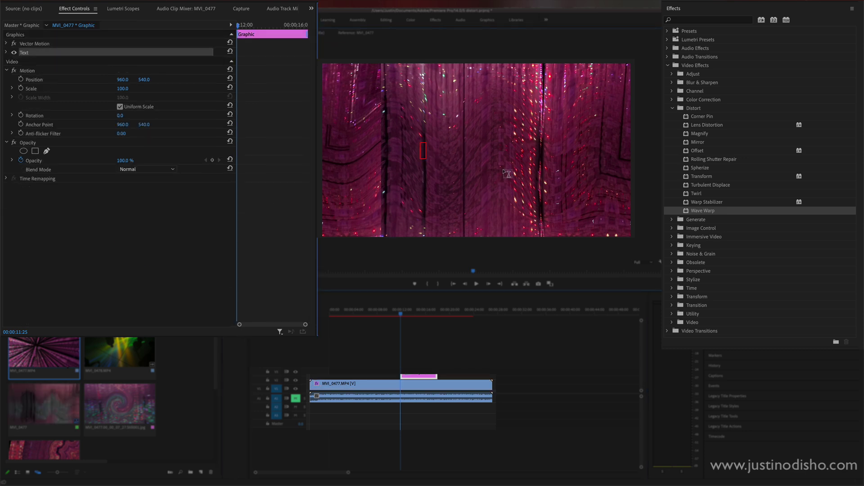
type("DISTORT")
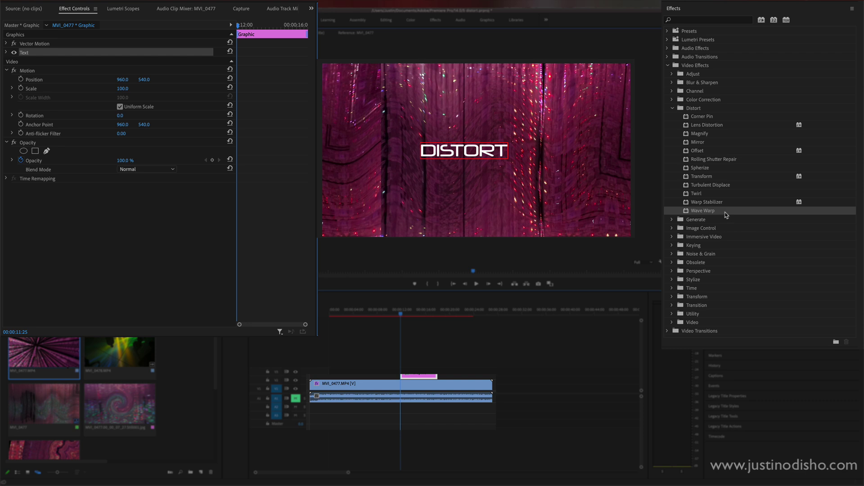
Give the DISTORT title its own Wave Warp with Wave Width 280 and preview it
left_click_drag(726, 215, 420, 376)
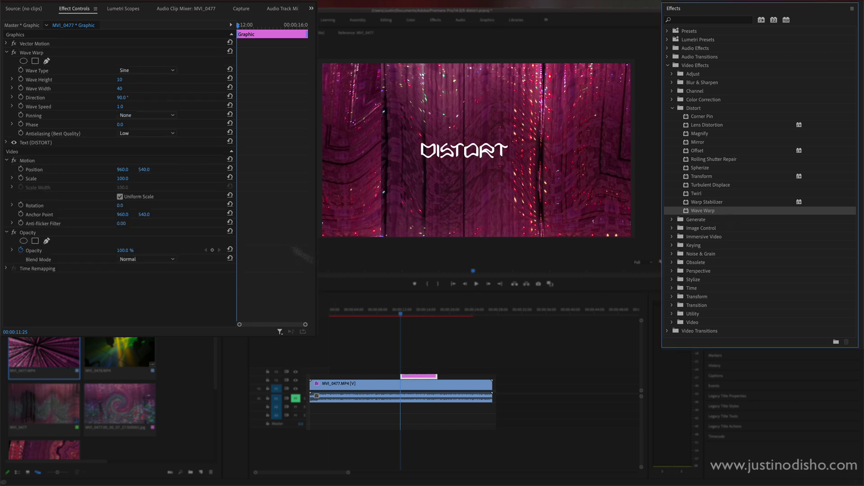
left_click_drag(120, 88, 192, 157)
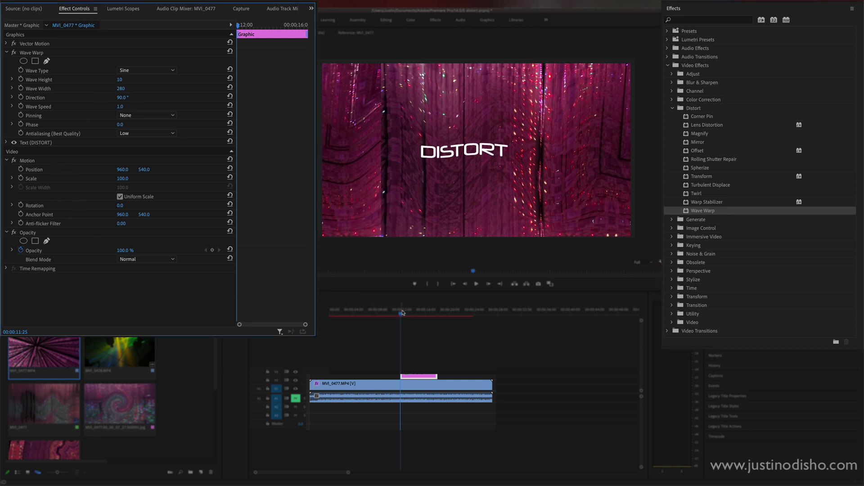
mouse_move(401, 314)
left_mouse_down()
mouse_move(418, 314)
mouse_move(411, 314)
left_mouse_up()
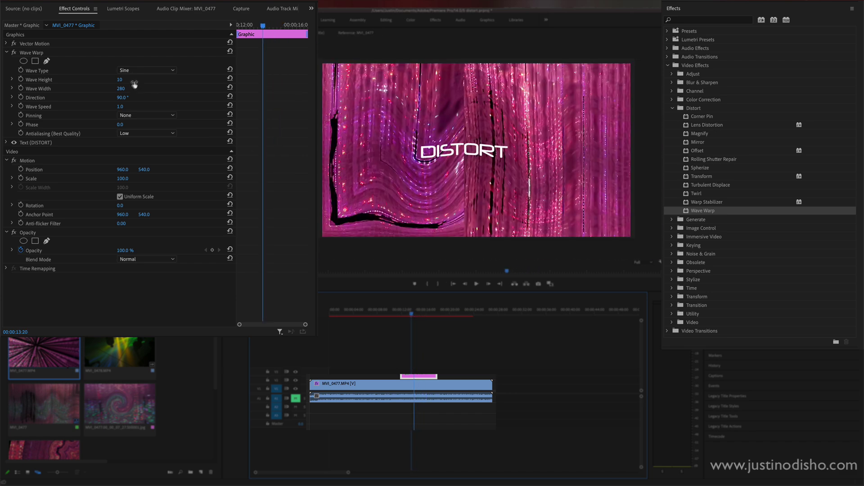
Set the title's Wave Warp speed to 6.5 and Wave Type to Noise, previewing the result
left_click(89, 110)
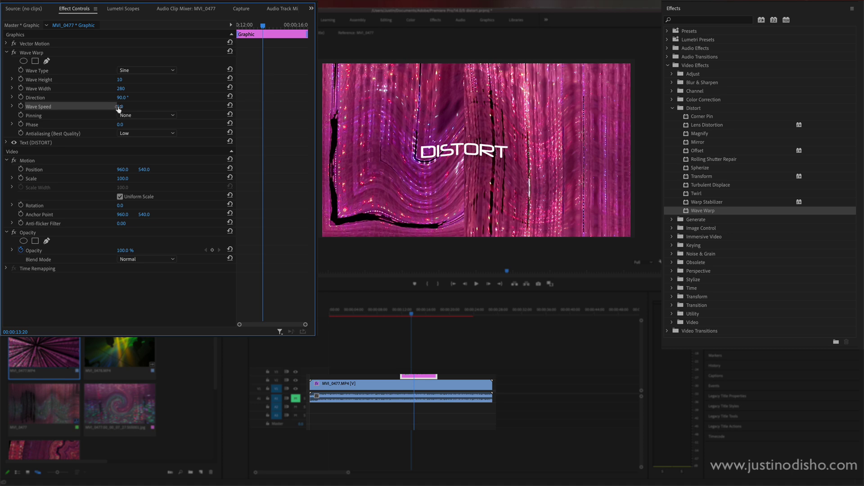
left_click_drag(119, 108, 140, 108)
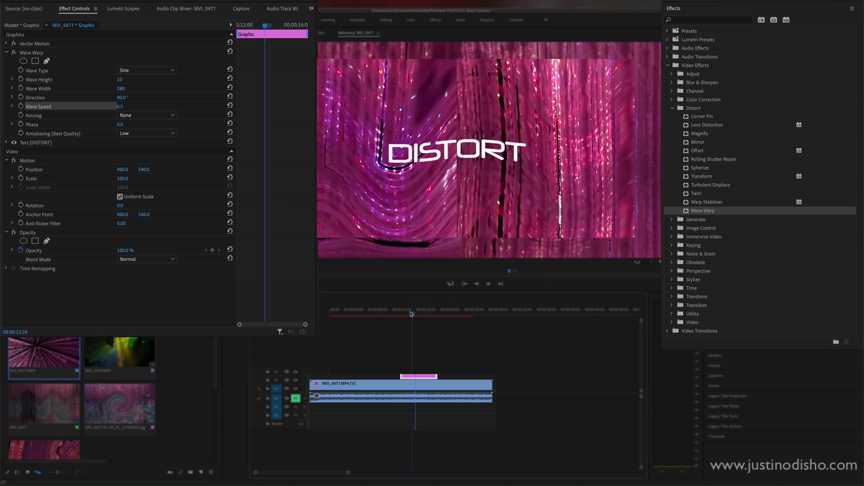
left_click_drag(411, 314, 414, 313)
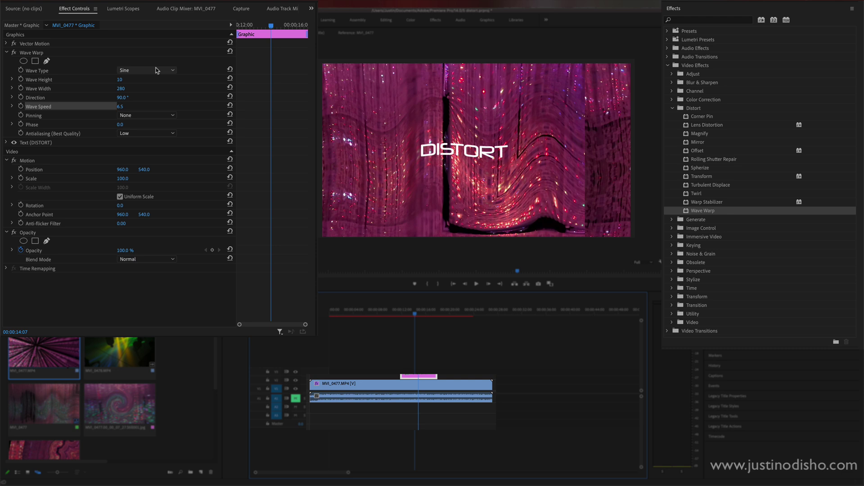
left_click(131, 71)
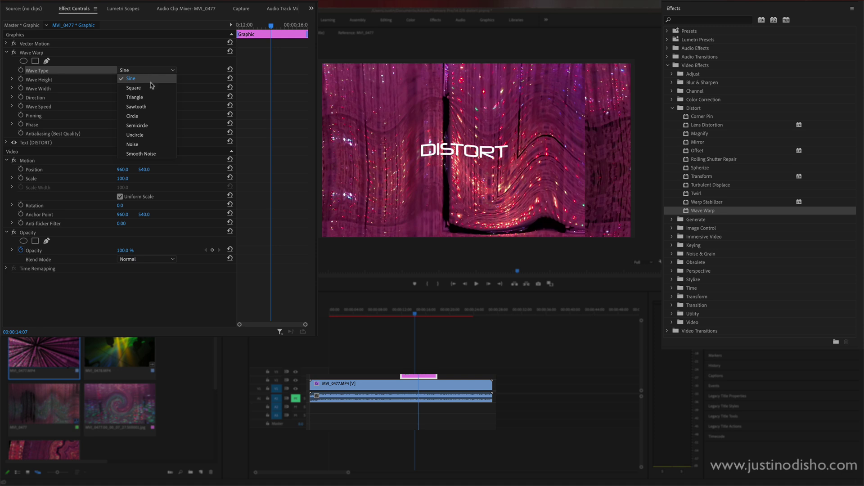
left_click(153, 147)
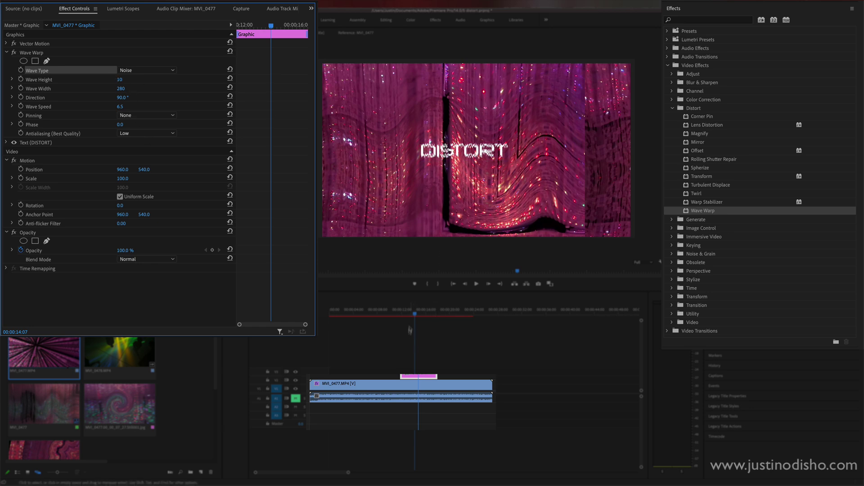
left_click(411, 311)
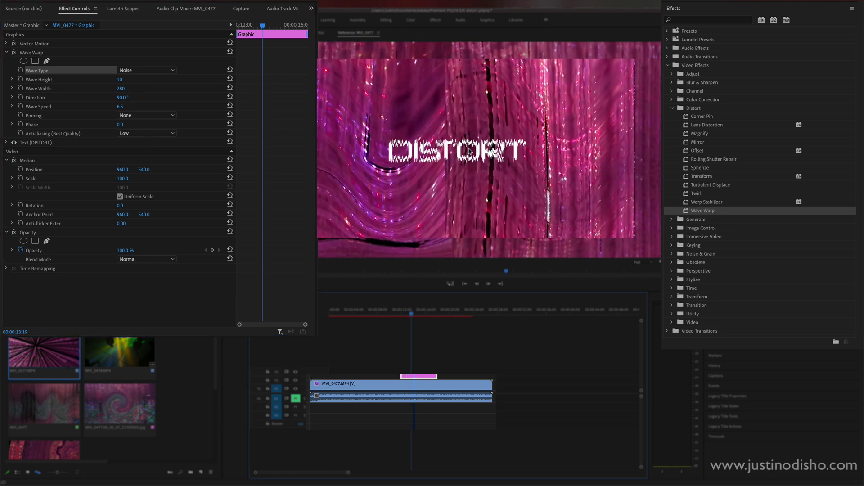